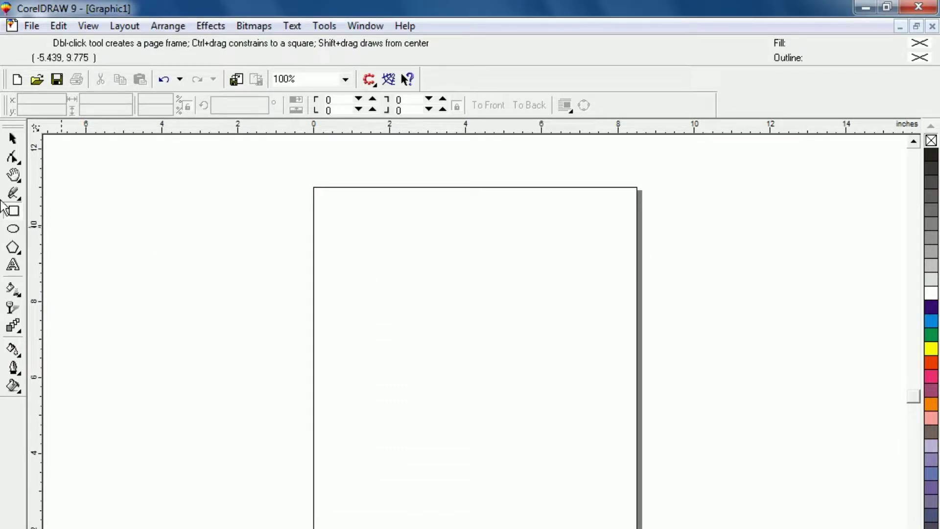
Draw a rectangle and size it to a 2 × 2 inch square.
left_click_drag(396, 275, 437, 311)
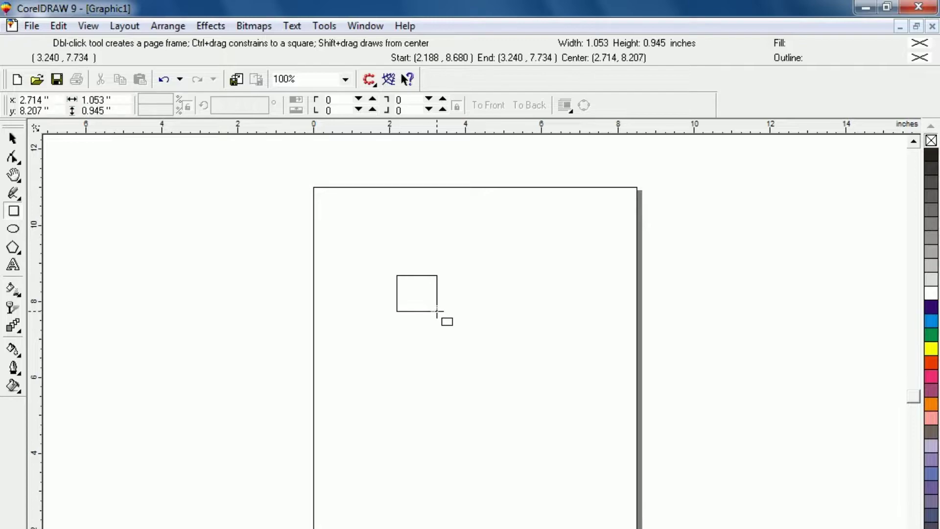
left_click_drag(238, 104, 152, 106)
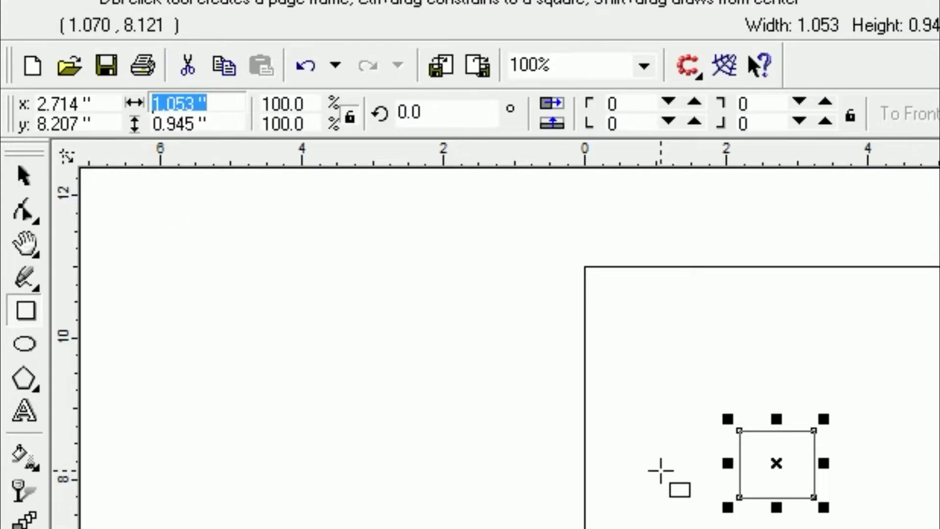
type("2")
key("Tab")
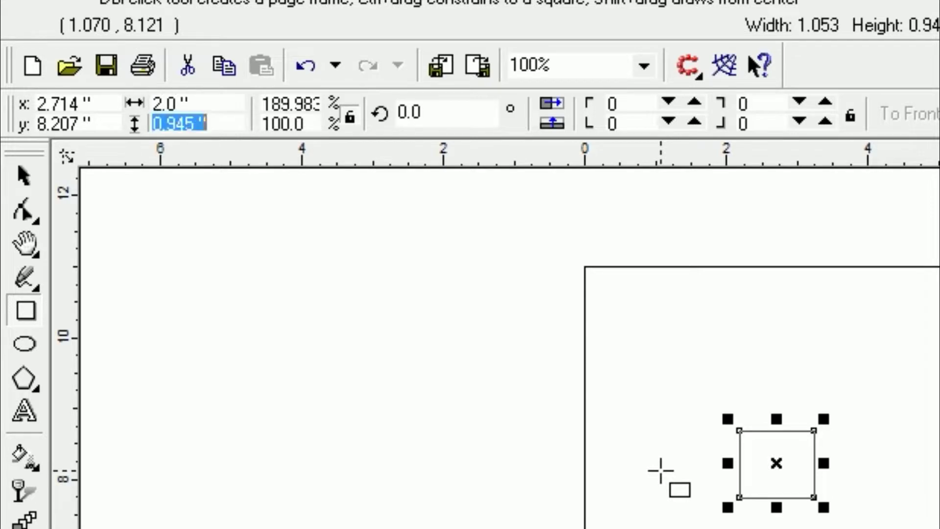
type("2")
key("Return")
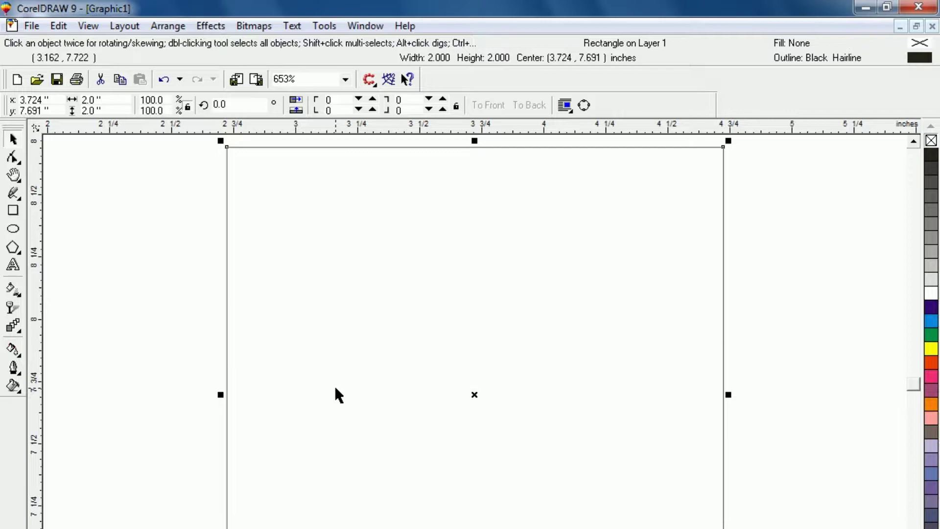
Place a copy of the square to the right and rotate it 45 degrees.
left_click_drag(335, 388, 419, 395)
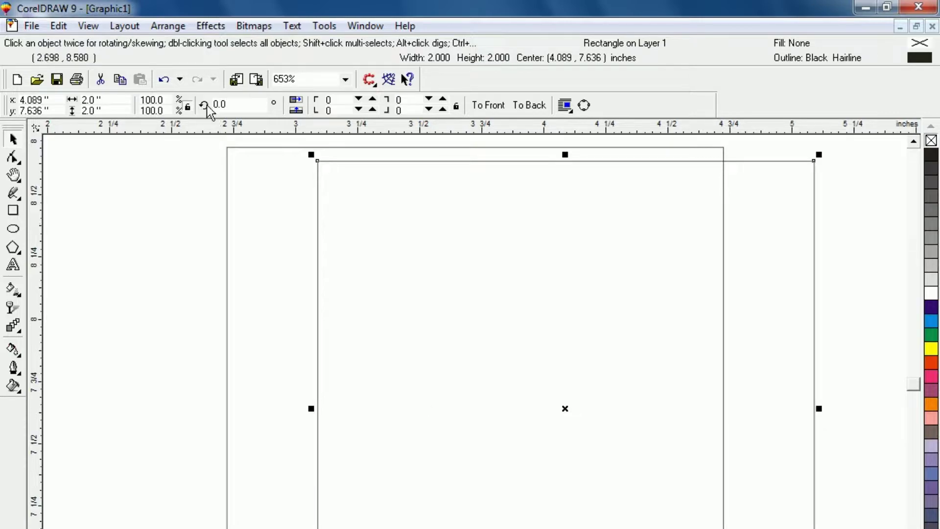
left_click_drag(230, 105, 187, 115)
type("4")
type("5")
key("Return")
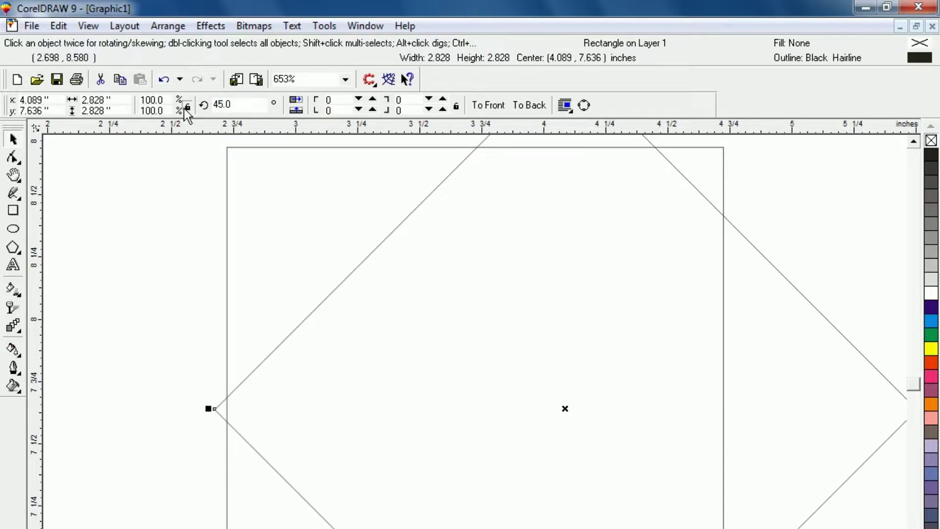
key("F3")
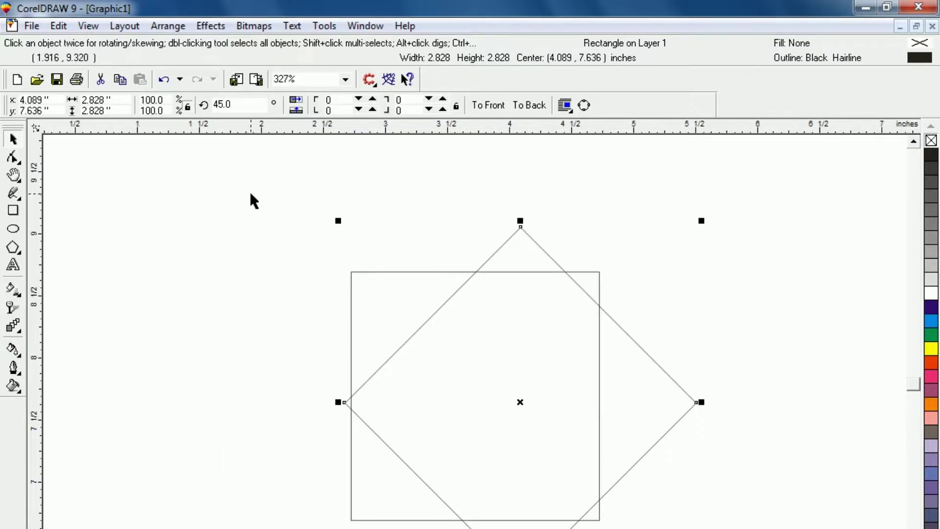
Centre the diamond on the square horizontally and vertically.
left_click(260, 206)
key("ctrl+a")
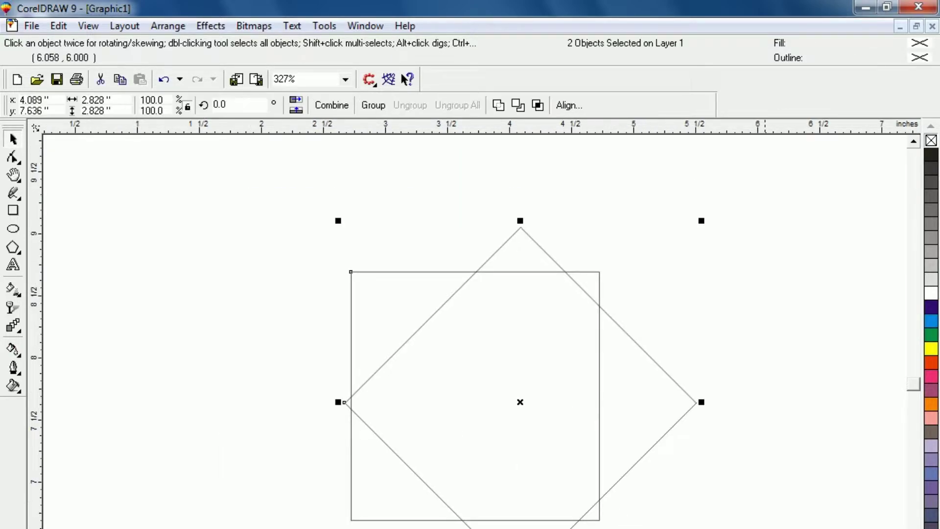
key("c")
key("e")
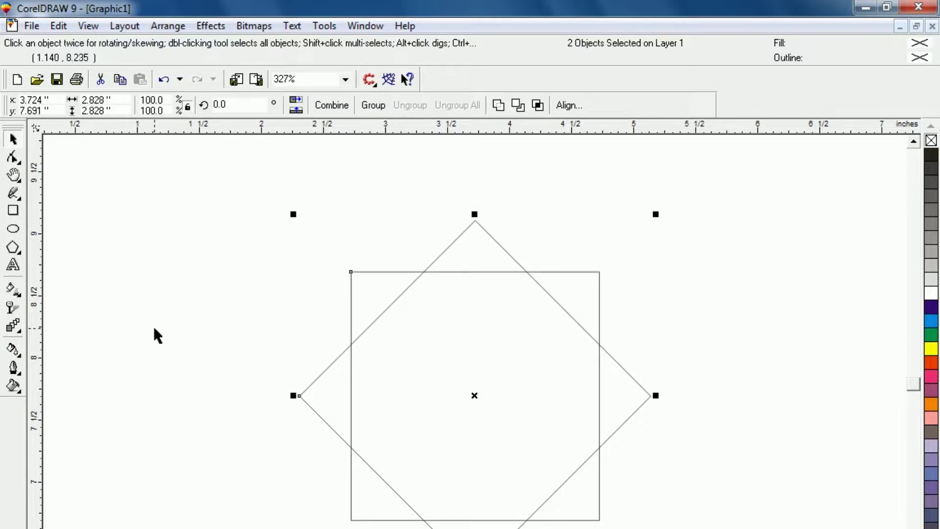
Trim the square with the diamond, then delete the diamond to leave four triangles.
left_click(154, 328)
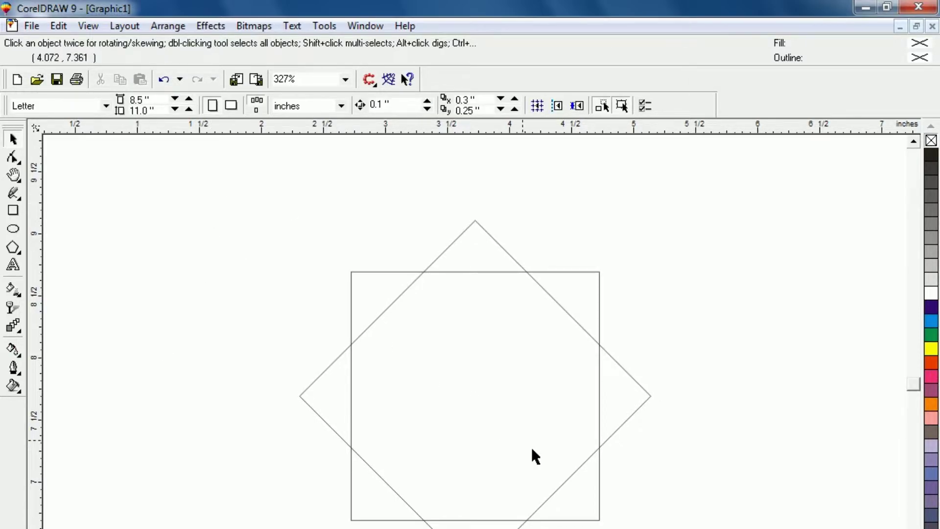
left_click_drag(225, 182, 720, 528)
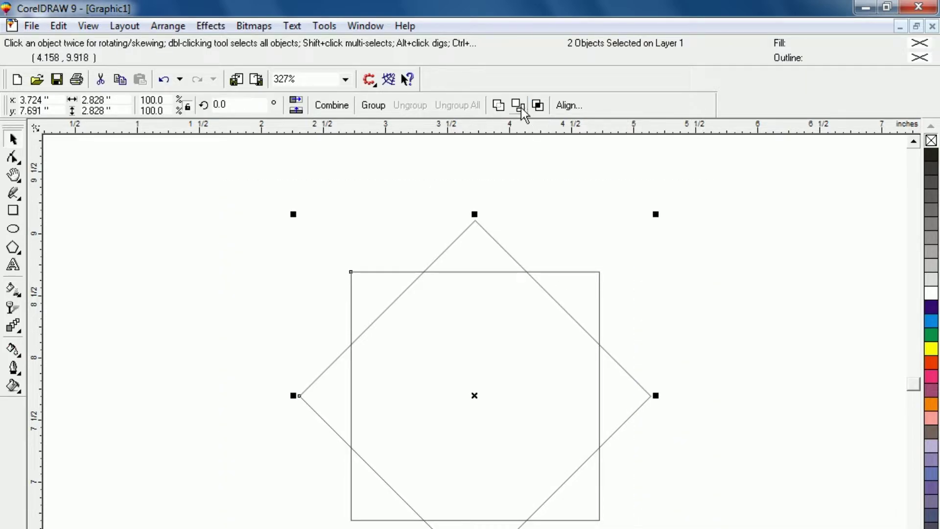
left_click(521, 107)
left_click(254, 284)
left_click(430, 369)
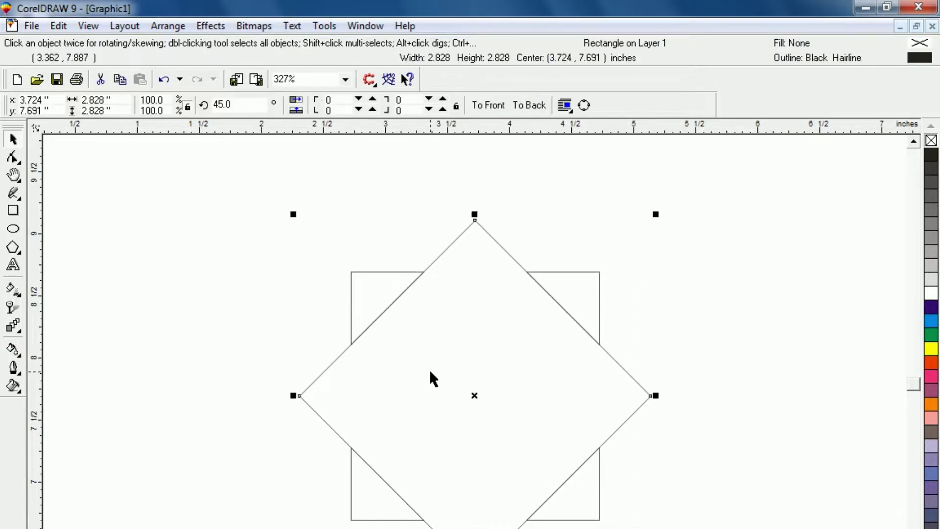
key("Delete")
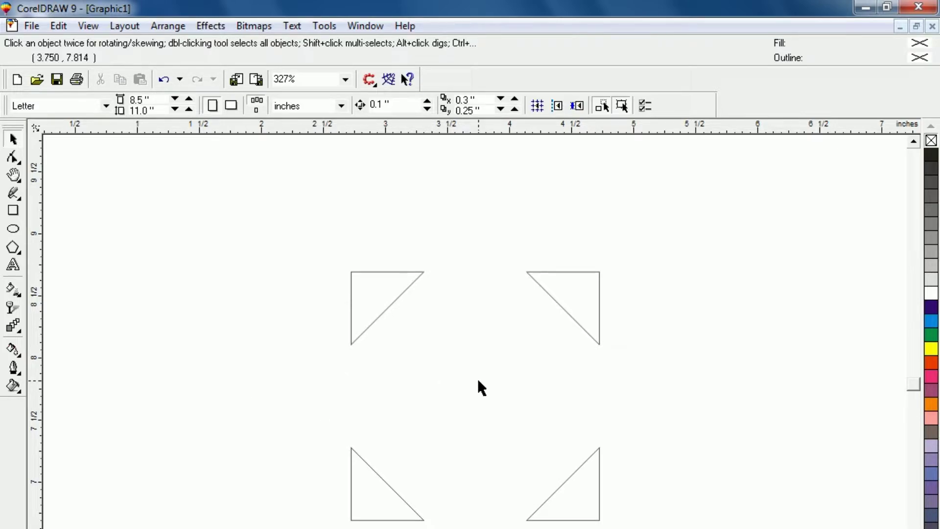
Give the four triangles a red fill and a red outline.
key("Tab")
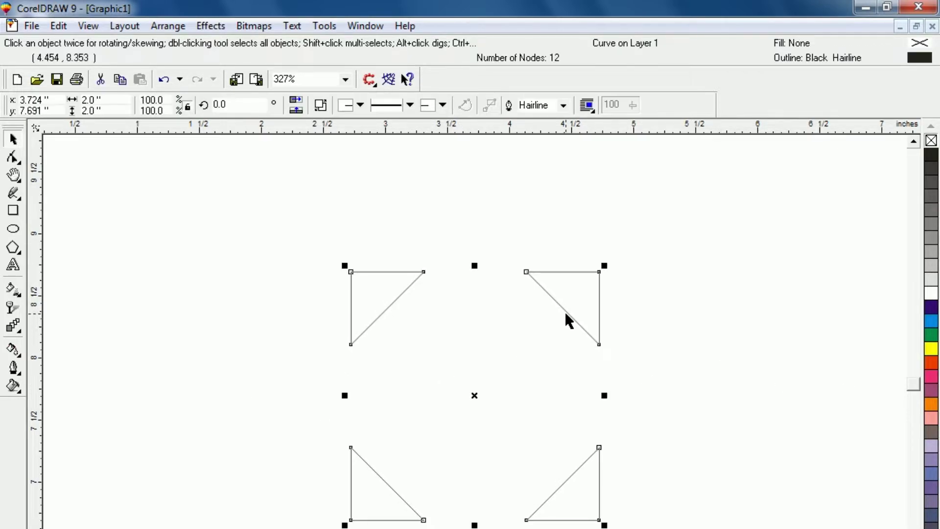
left_click(933, 365)
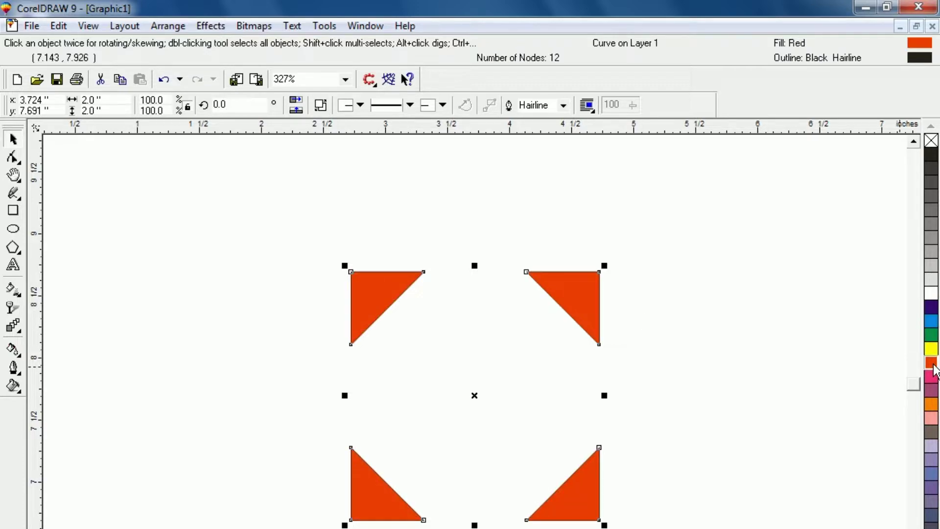
right_click(933, 365)
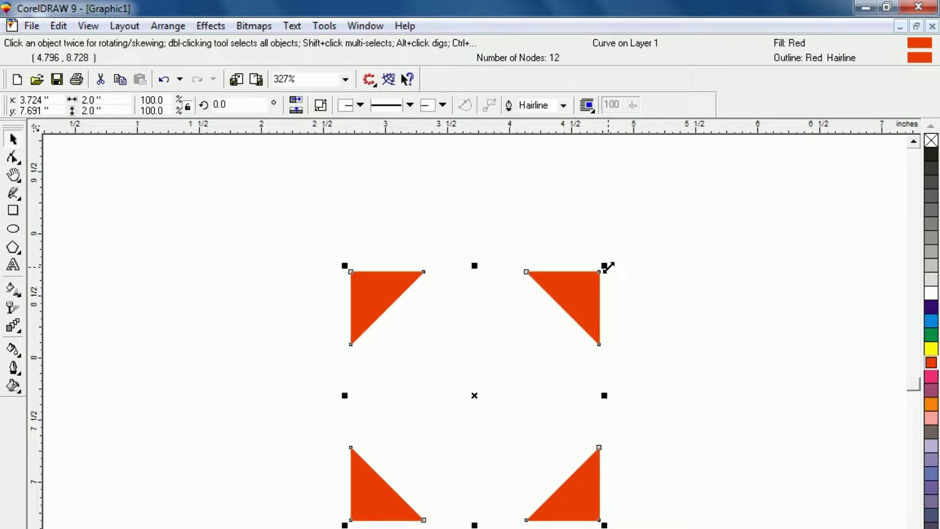
Add a copy shrunk to about 69% inside, repeated twice more toward the centre.
left_click_drag(608, 267, 570, 296)
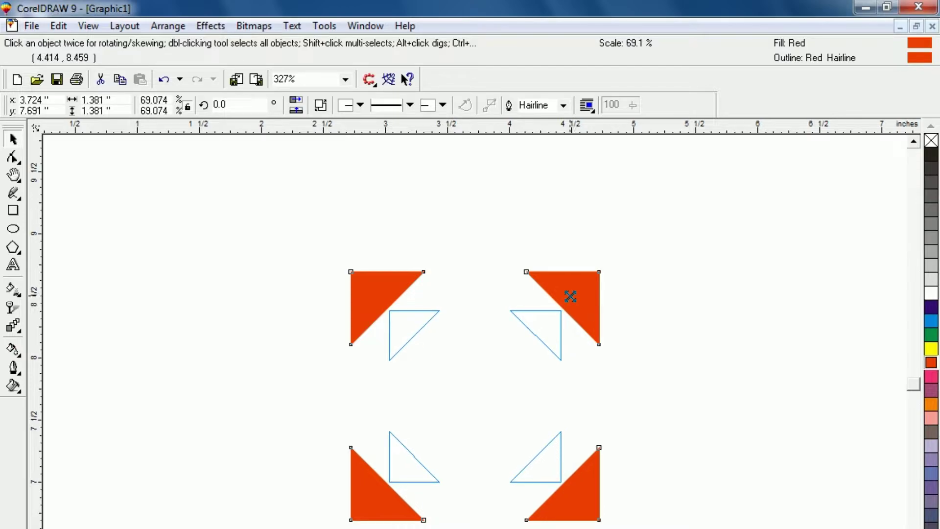
left_click_drag(570, 296, 571, 301)
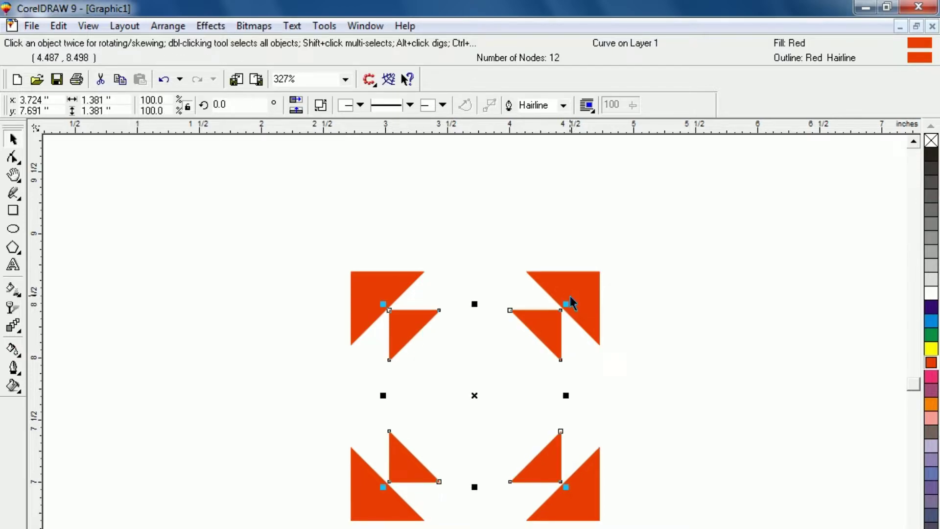
key("ctrl+r")
key("ctrl+r")
key("ctrl+r")
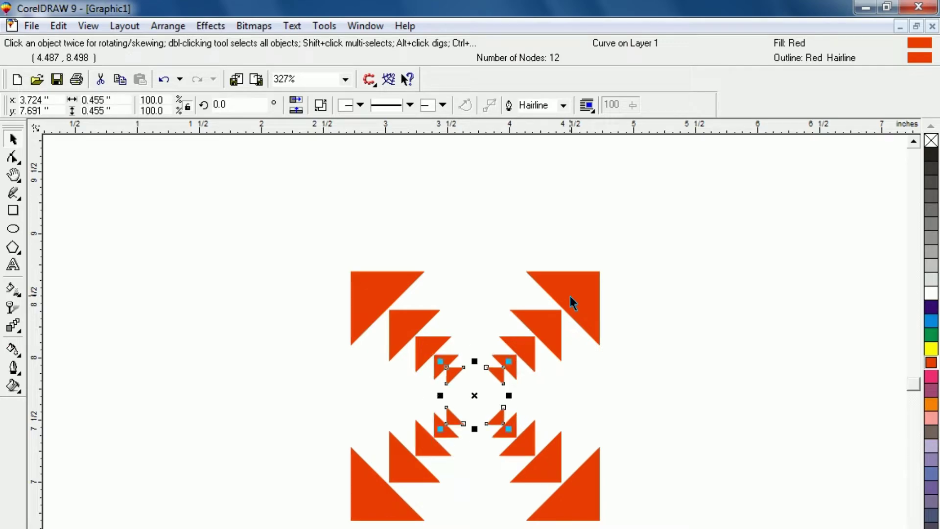
key("ctrl+r")
key("ctrl+r")
key("ctrl+r")
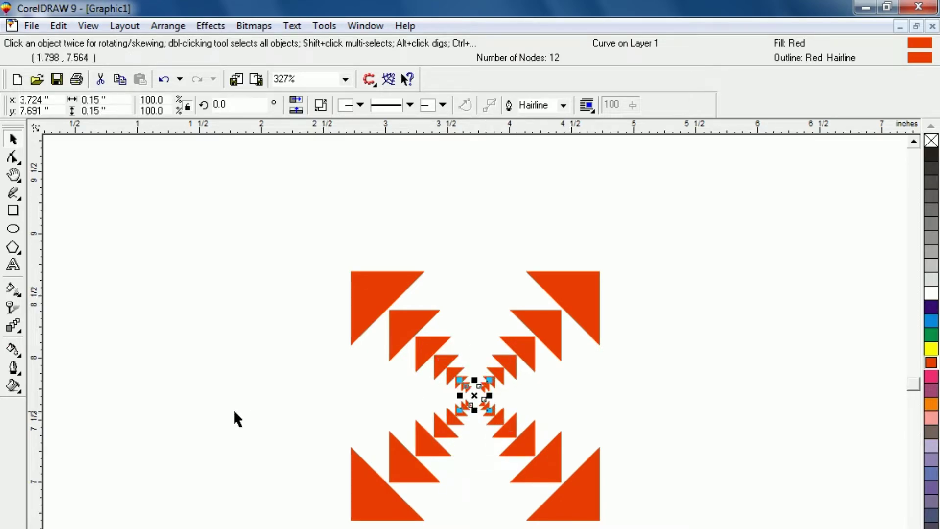
left_click(233, 409)
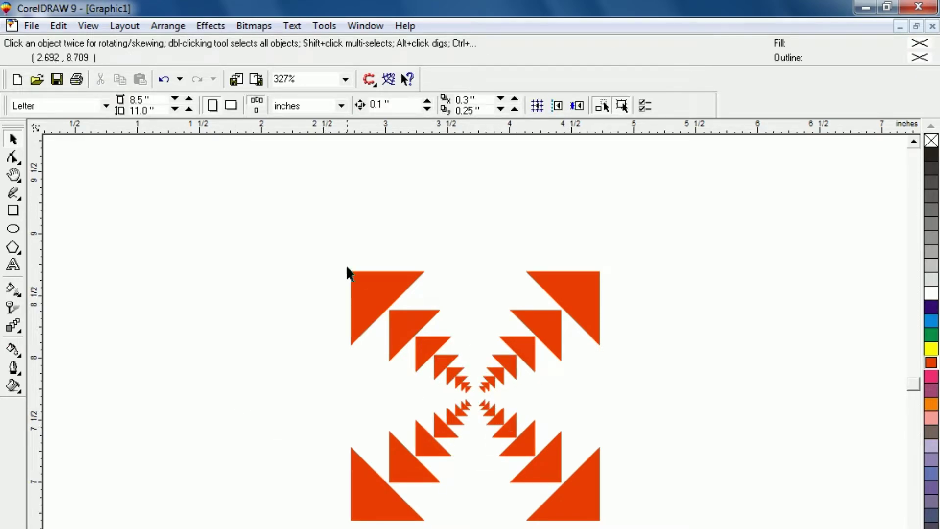
left_click(366, 290)
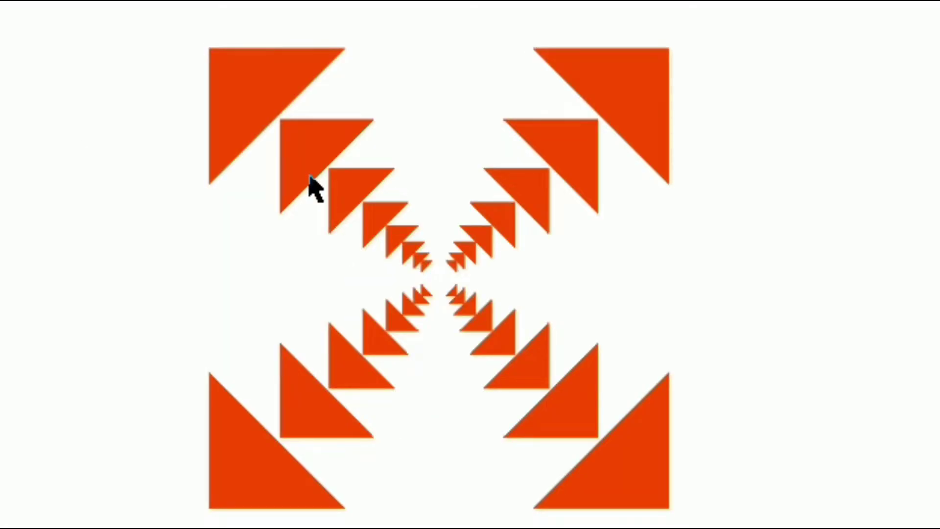
left_click(307, 162)
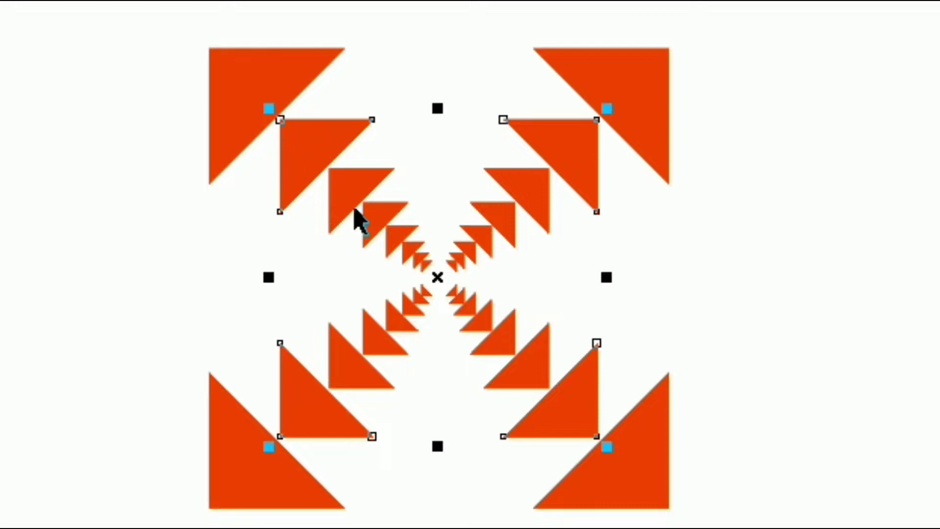
left_click(376, 217)
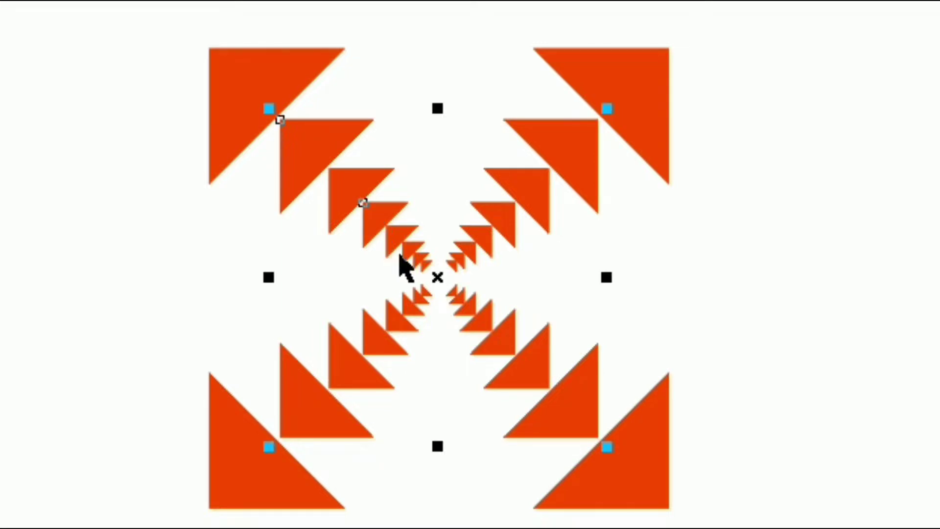
left_click(426, 269)
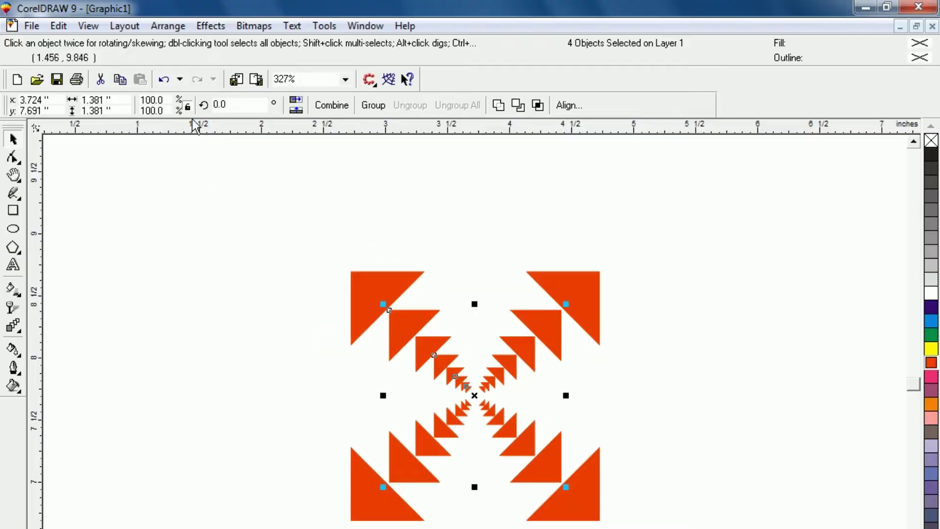
left_click(230, 104)
type("4")
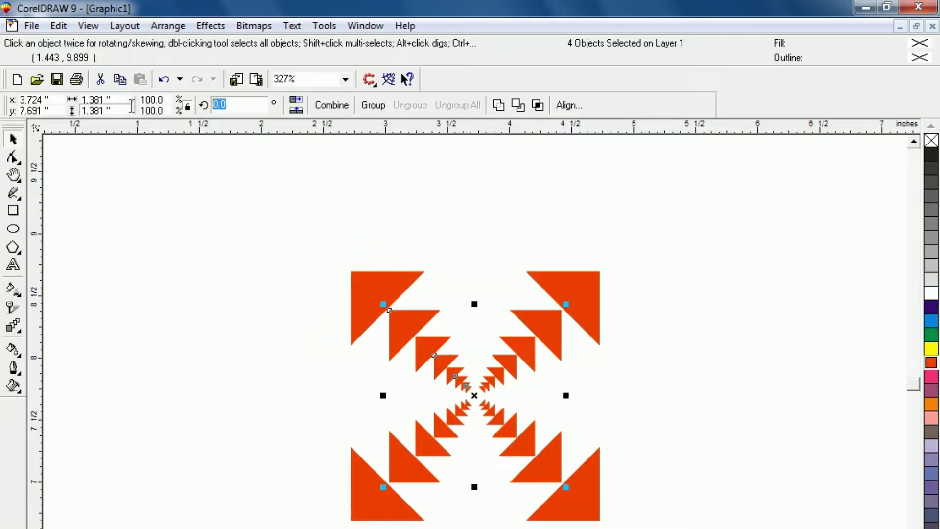
type("5")
Confirm the 45° rotation and group the eight triangles into one motif.
key("Return")
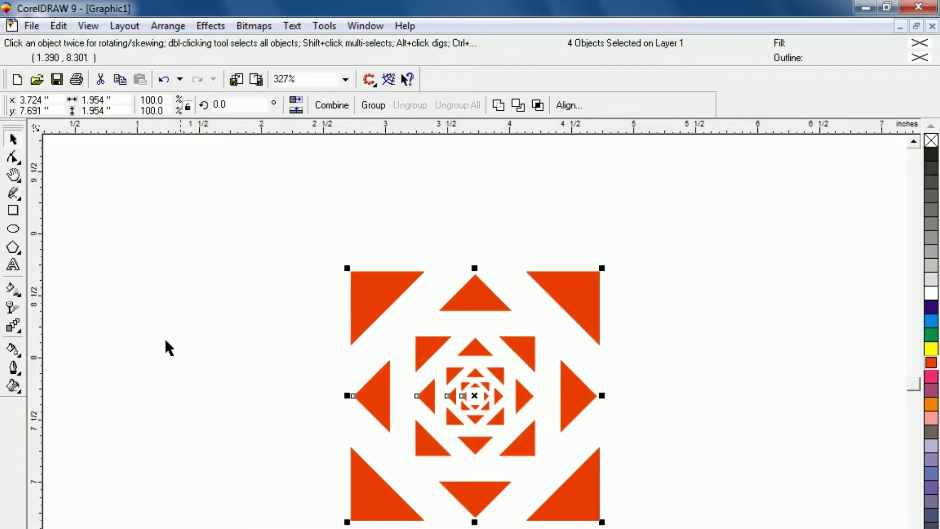
left_click(176, 420)
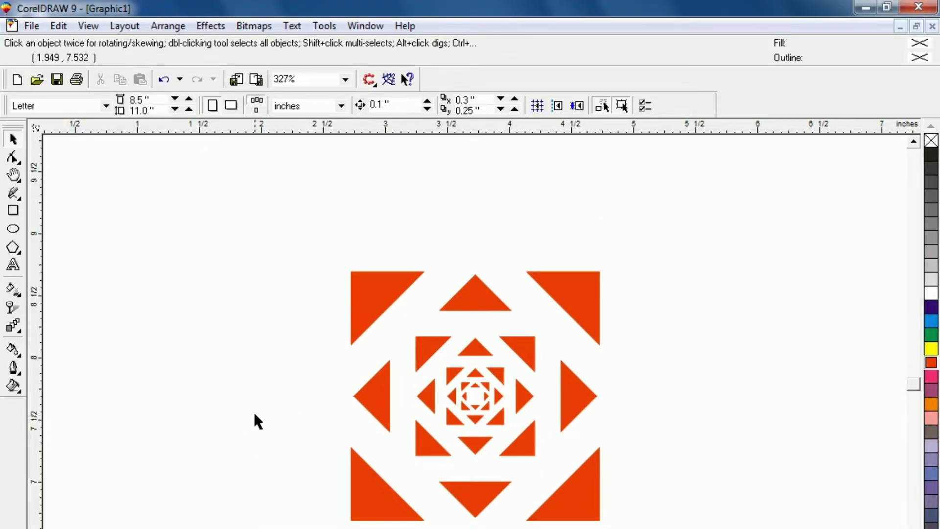
key("F3")
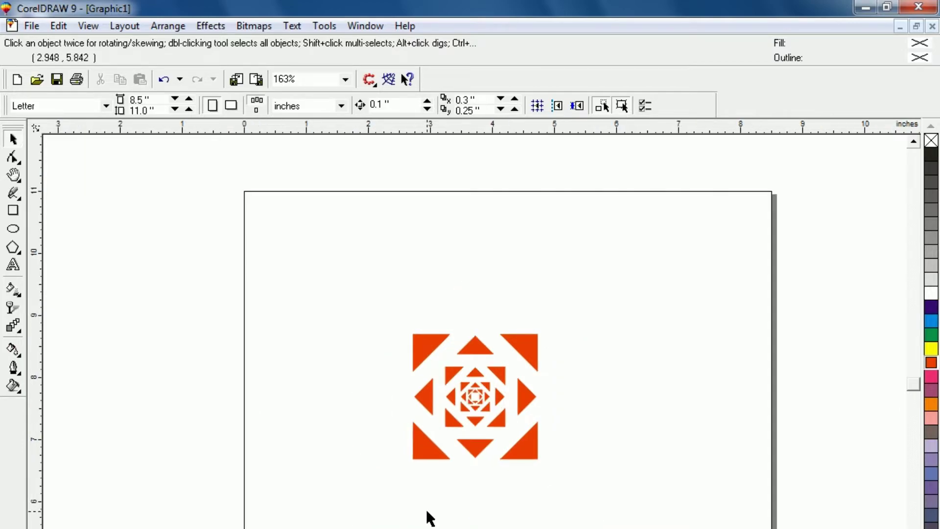
left_click_drag(398, 318, 610, 509)
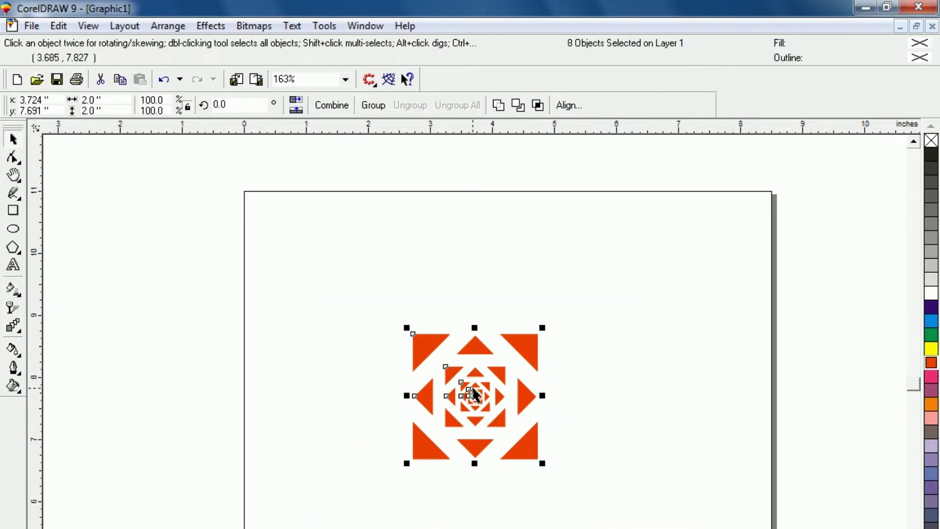
key("ctrl+g")
Move the motif left and place a horizontally mirrored copy to its right.
left_click(500, 411)
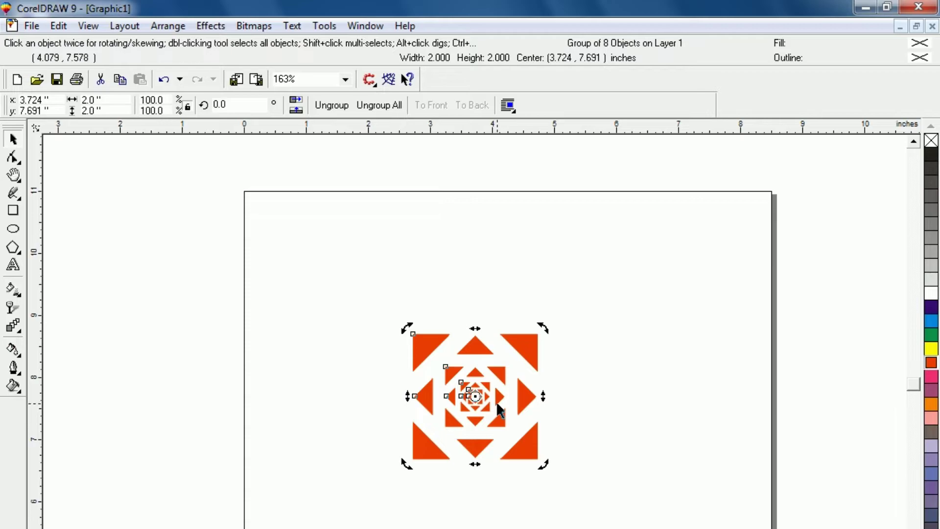
left_click(333, 427)
left_click_drag(485, 401, 372, 396)
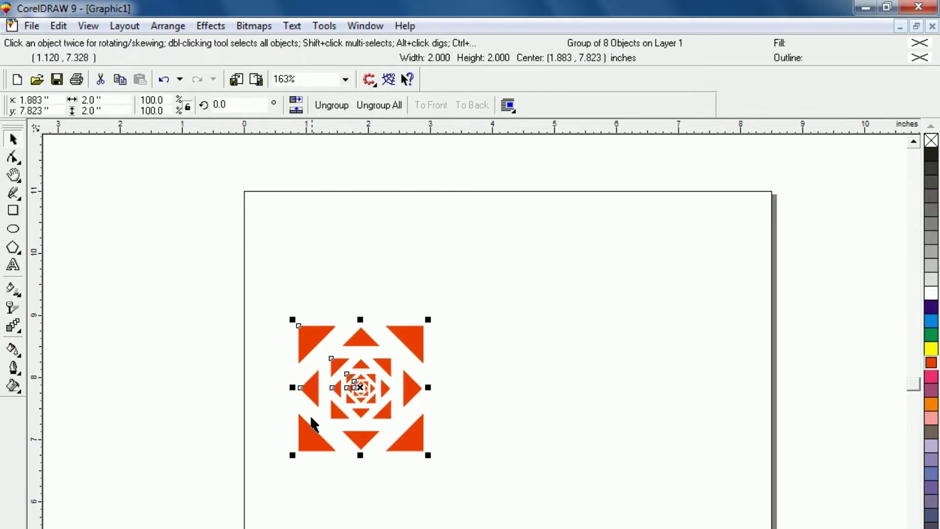
left_click_drag(289, 387, 447, 387)
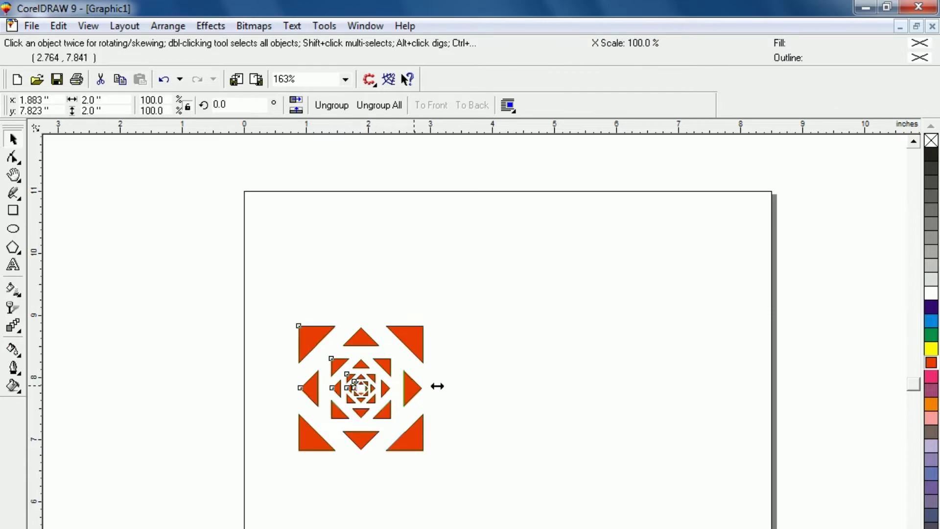
left_click(431, 498)
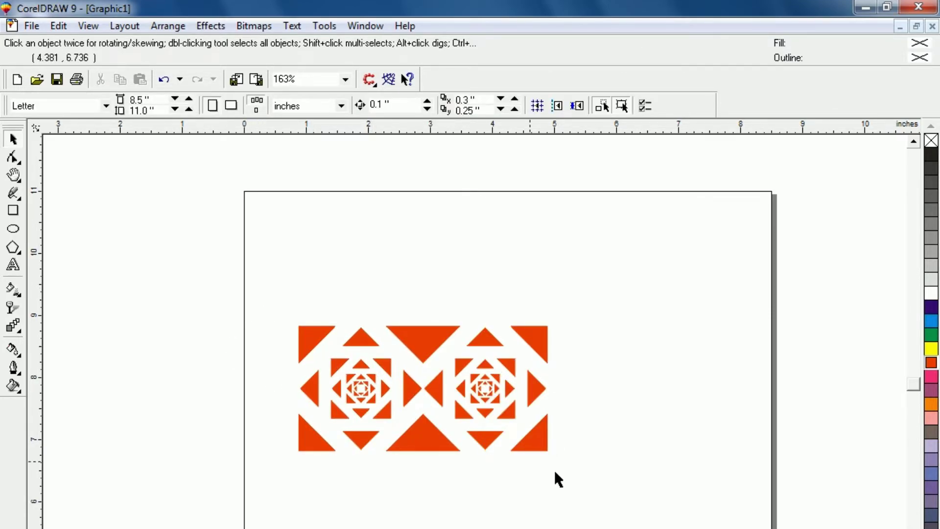
key("ctrl+a")
Mirror a copy of the row downward into a 2x2 block and scale it to 1 × 1 inch.
left_click_drag(423, 325, 425, 473)
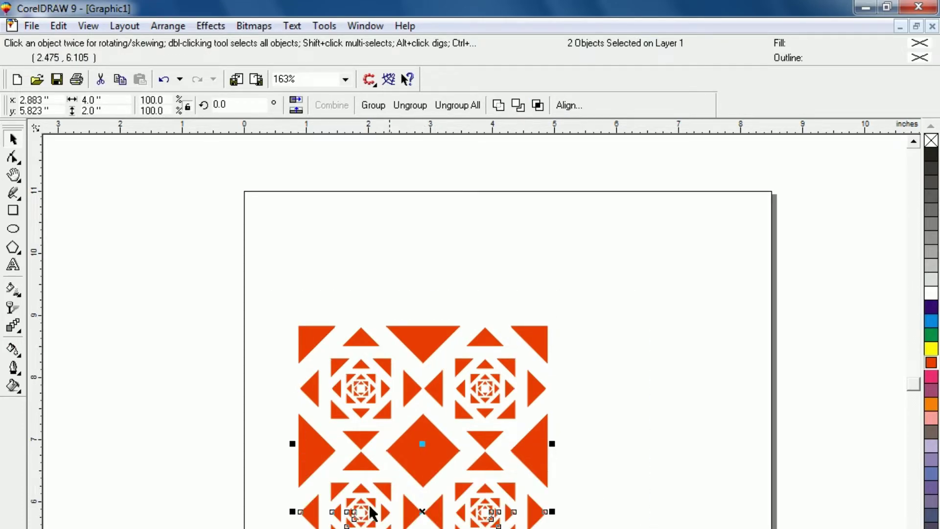
left_click(265, 509)
left_click_drag(266, 294, 596, 528)
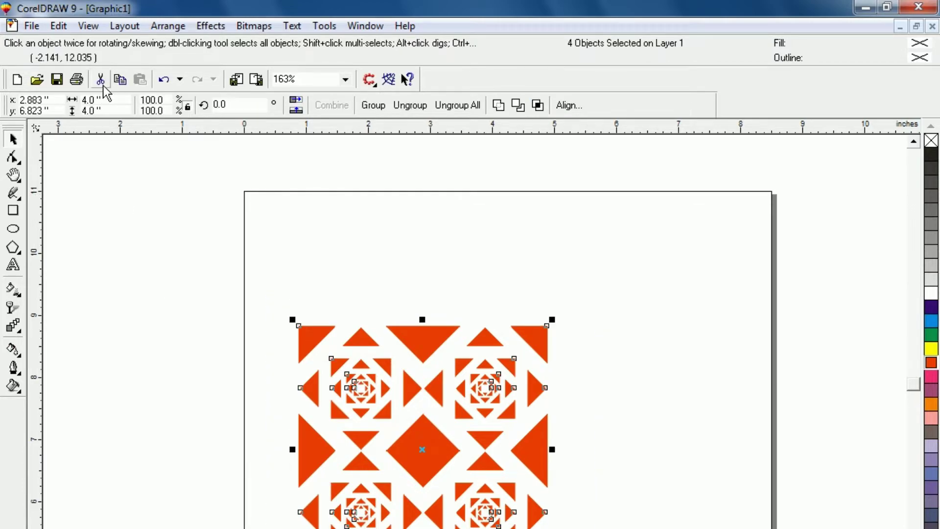
left_click(91, 100)
type("1")
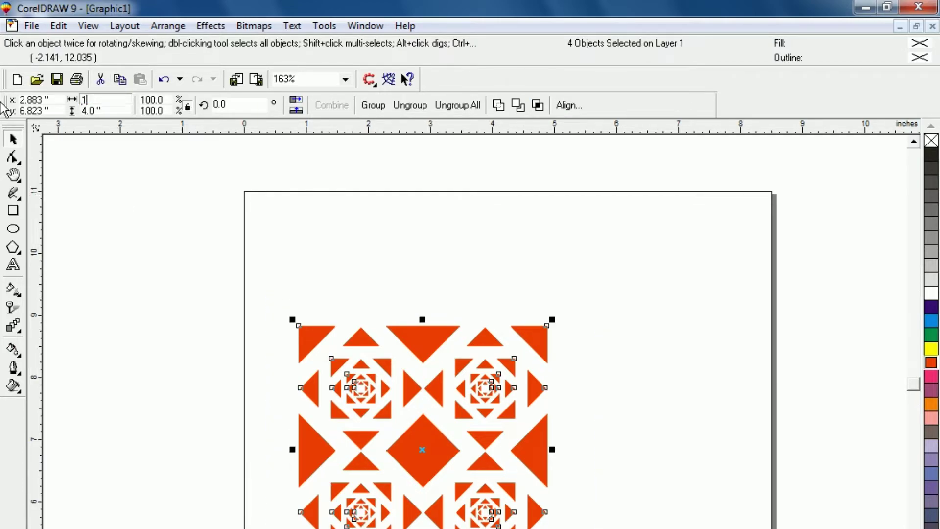
key("Tab")
type("1")
key("Return")
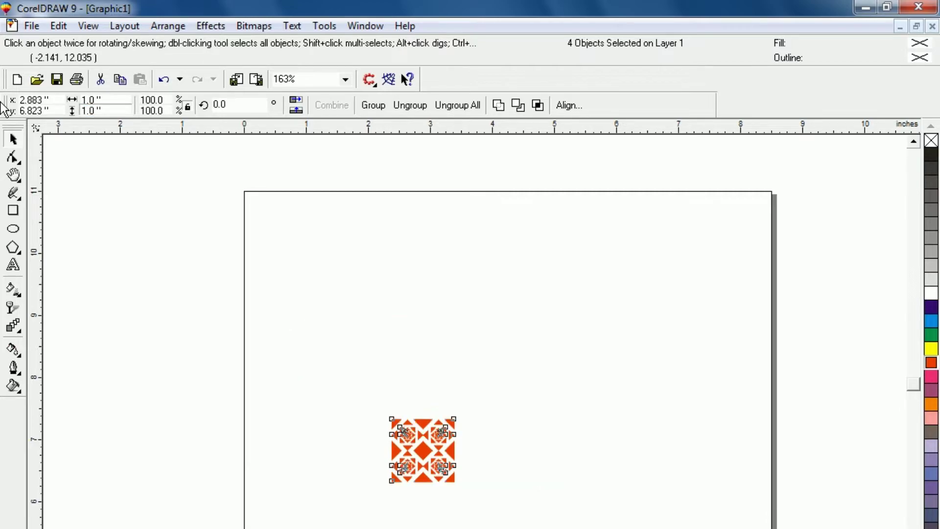
Move the 1-inch block to the page's upper left and reselect its four tiles.
left_click(351, 460)
left_click(441, 477)
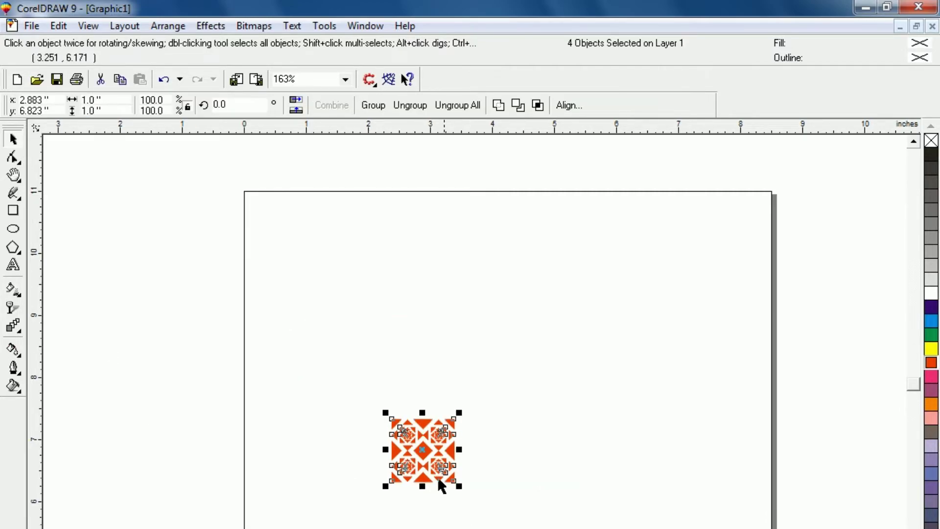
left_click_drag(396, 423, 294, 298)
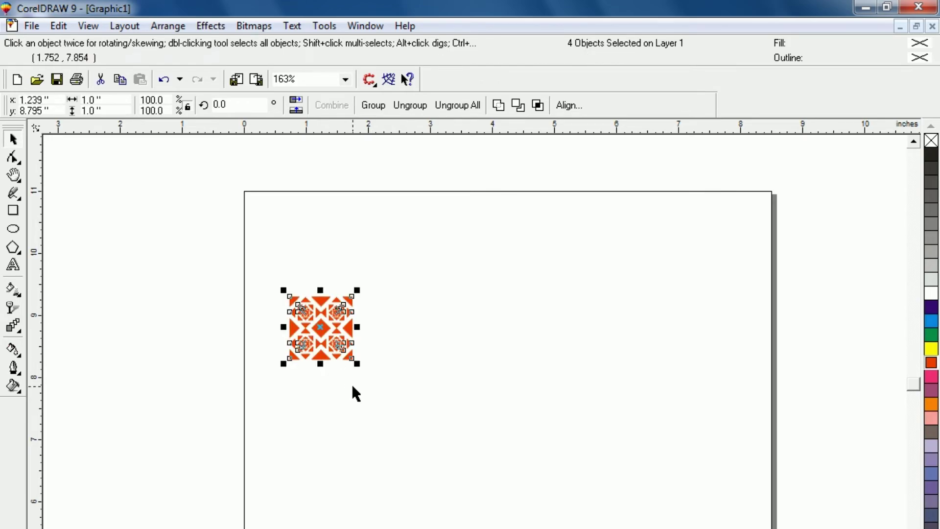
left_click(307, 321)
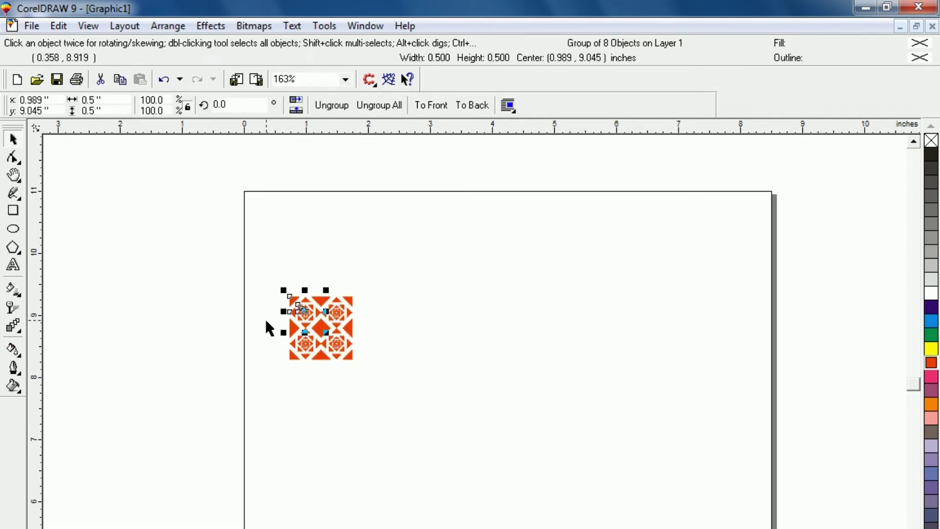
left_click_drag(264, 264, 448, 465)
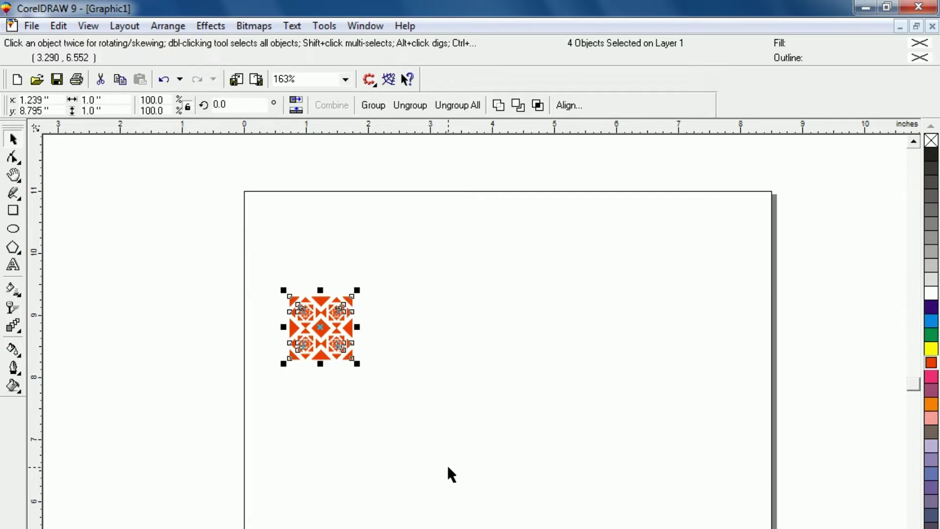
Group the block, mirror-copy it to the right, and repeat the copy twice more.
key("ctrl+g")
left_click(390, 485)
left_click_drag(259, 270, 389, 444)
left_click_drag(290, 328, 359, 327)
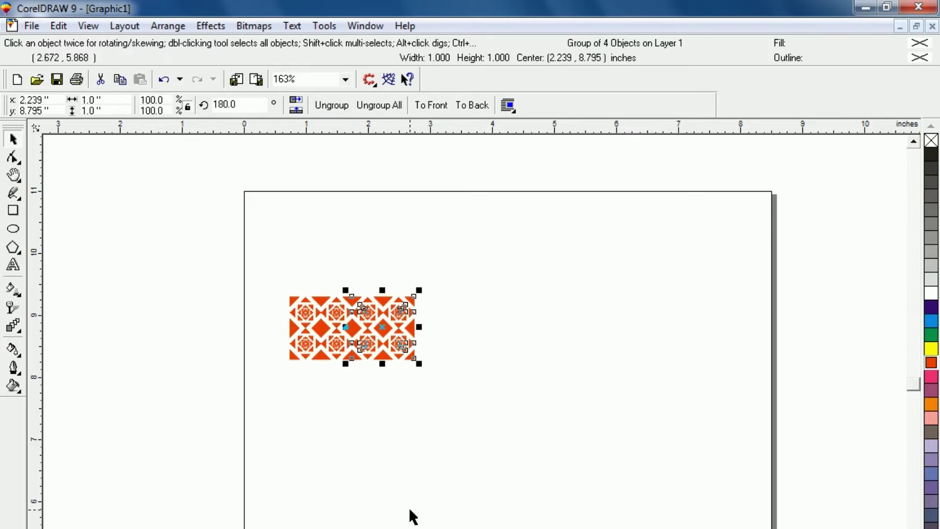
key("ctrl+r")
key("ctrl+r")
key("ctrl+r")
key("ctrl+r")
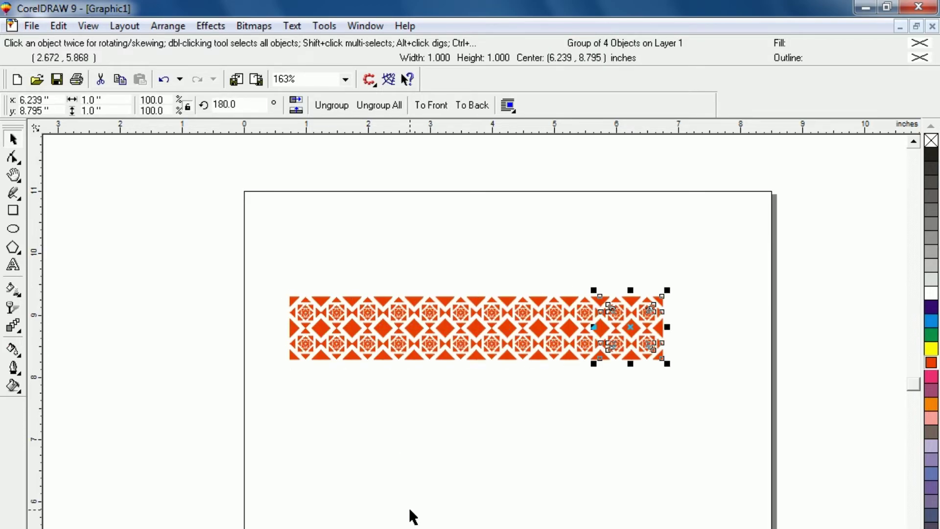
key("ctrl+r")
left_click(448, 432)
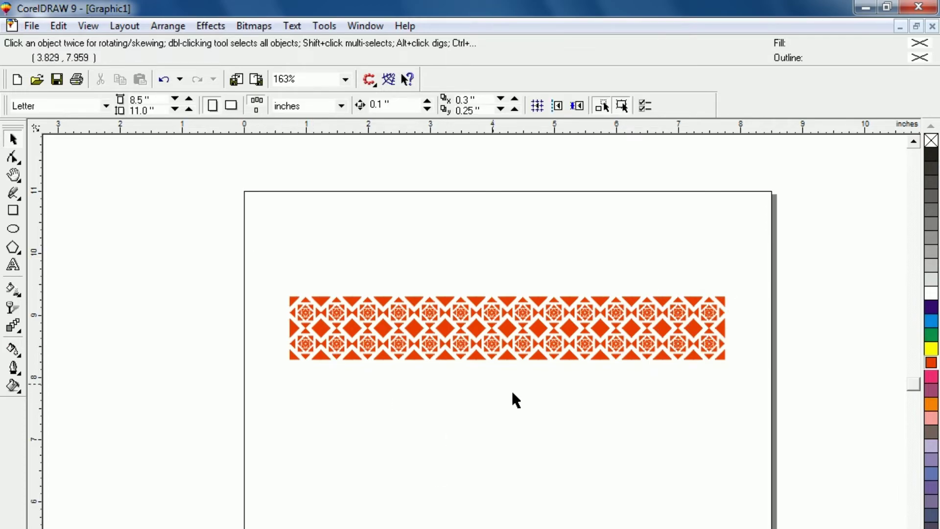
Move the strip to the page top and repeat mirrored copies of it downward.
left_click_drag(757, 455, 279, 284)
mouse_move(508, 294)
left_mouse_down()
mouse_move(517, 231)
mouse_move(522, 488)
left_mouse_up()
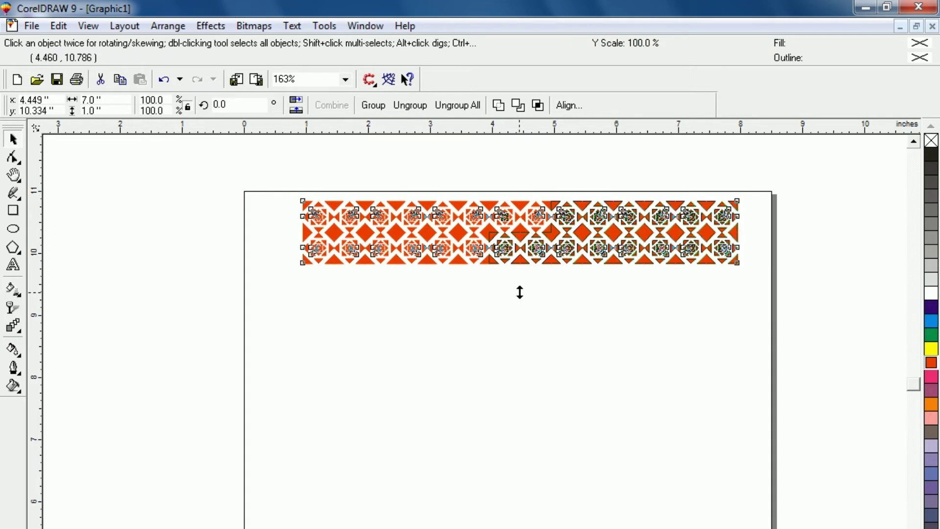
right_click(521, 486)
left_click_drag(522, 488, 521, 485)
key("ctrl+r")
key("ctrl+r")
key("ctrl+r")
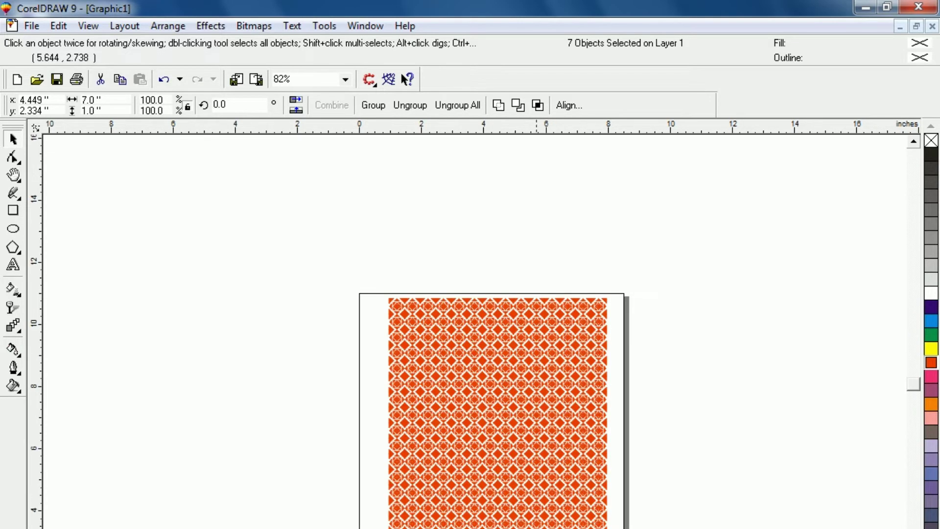
Delete the lower rows, leaving a 7 × 4 inch panel of 28 tiles.
key("F3")
left_click(342, 273)
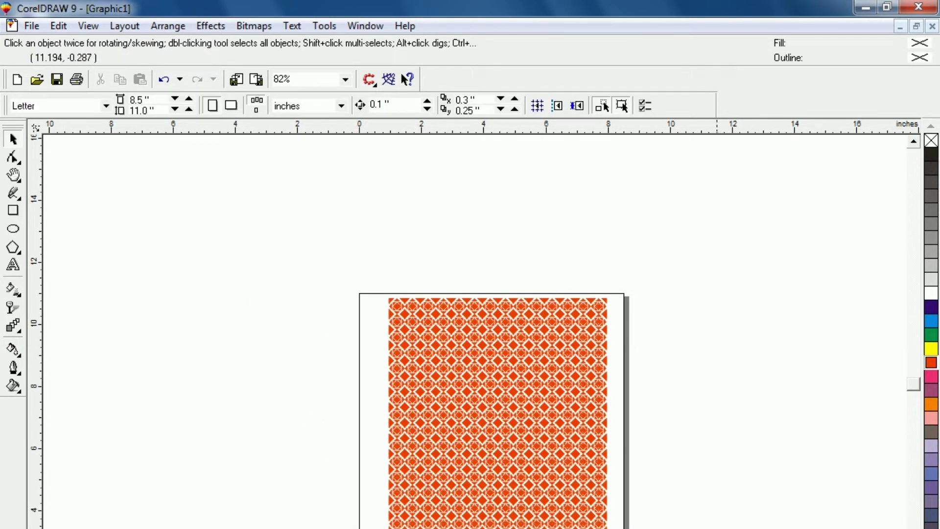
left_click_drag(315, 424, 618, 526)
key("Delete")
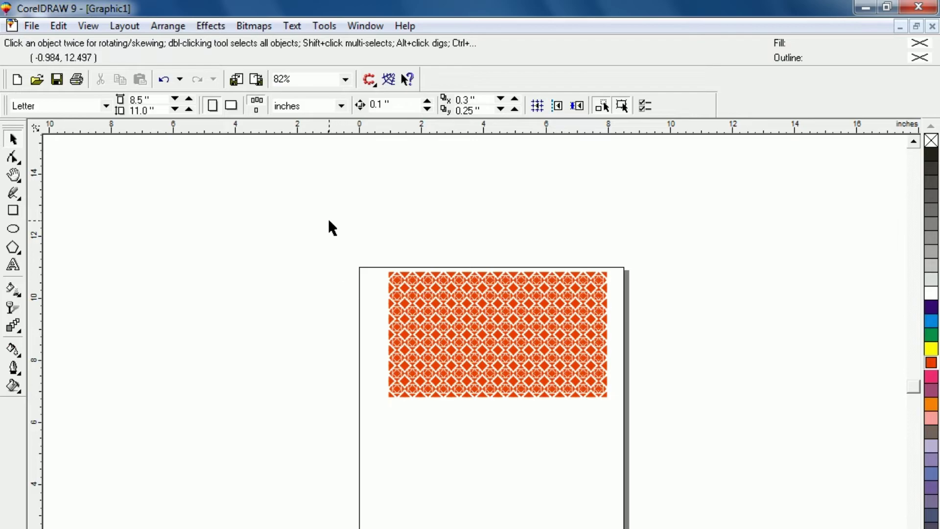
left_click_drag(329, 224, 857, 526)
Zoom to the selected pattern with Shift+F2 to inspect the tile joins, then deselect.
key("shift+F2")
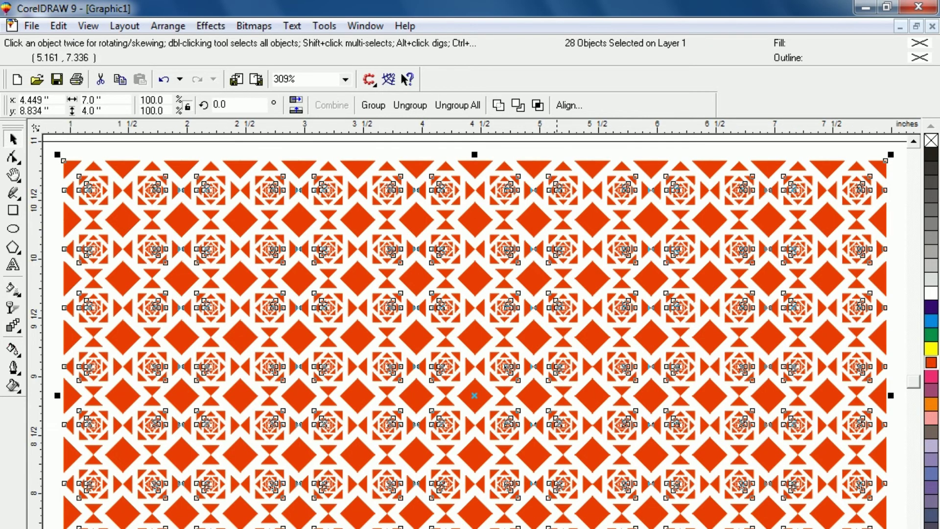
left_click(623, 491)
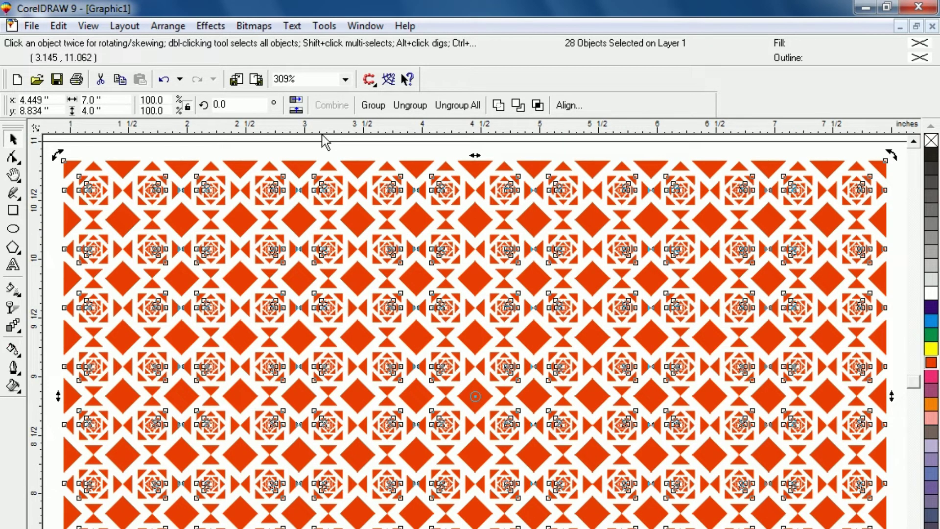
left_click(832, 145)
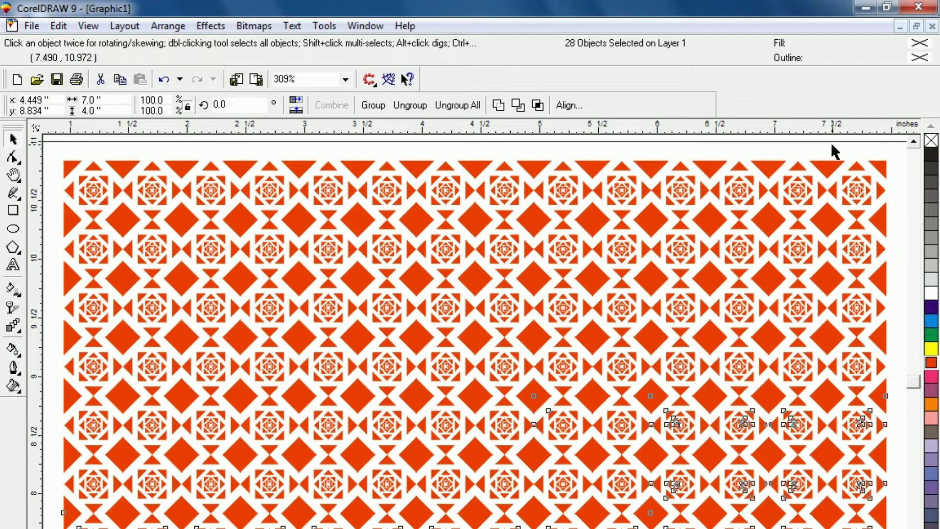